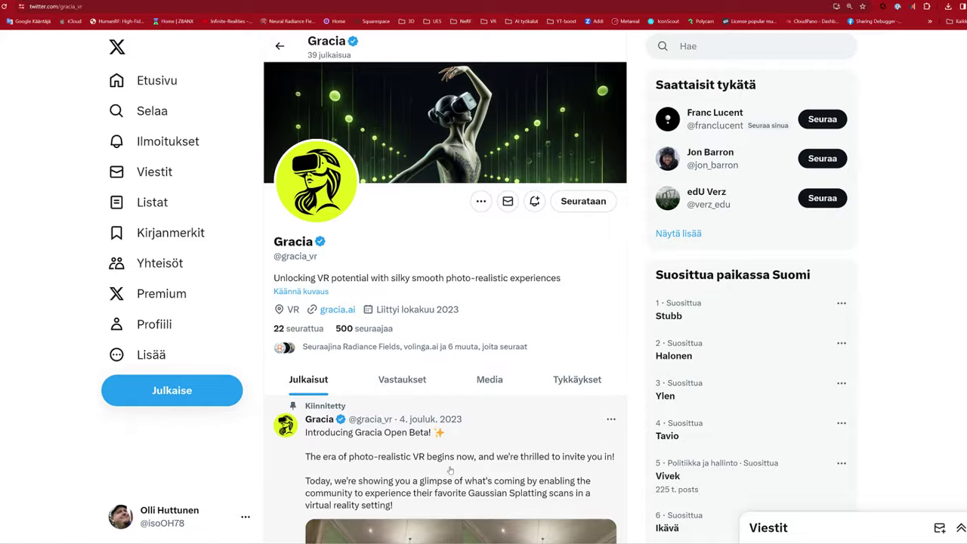
Scroll Gracia's X profile past the pinned post to the web store and beta version posts
scroll(449, 470, down, 3)
scroll(448, 470, down, 5)
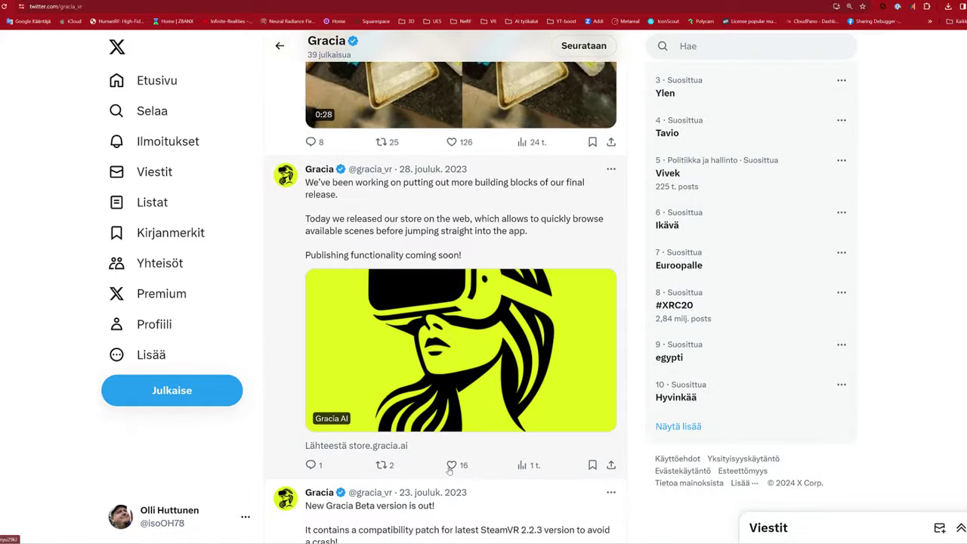
scroll(448, 470, down, 2)
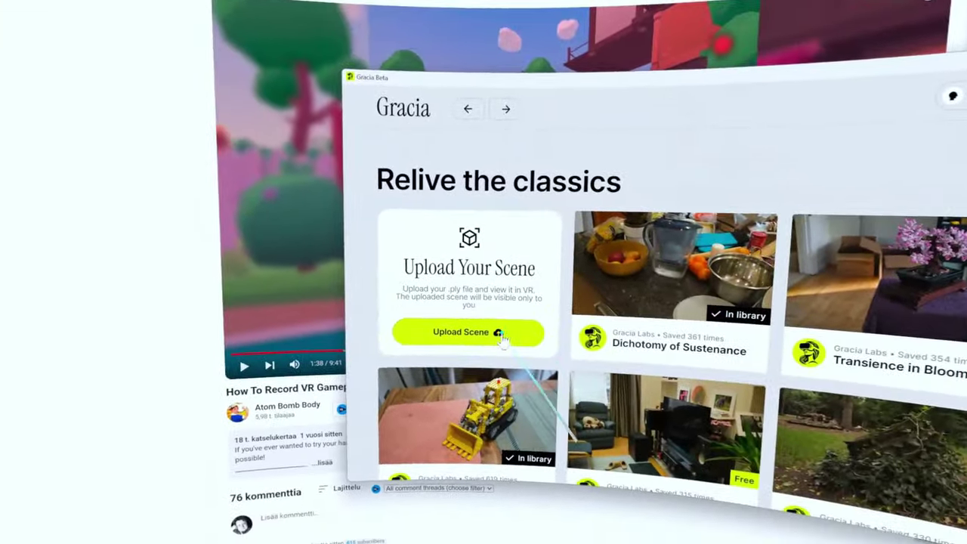
Start a .ply scene upload from Gracia's Upload Your Scene card
click(489, 334)
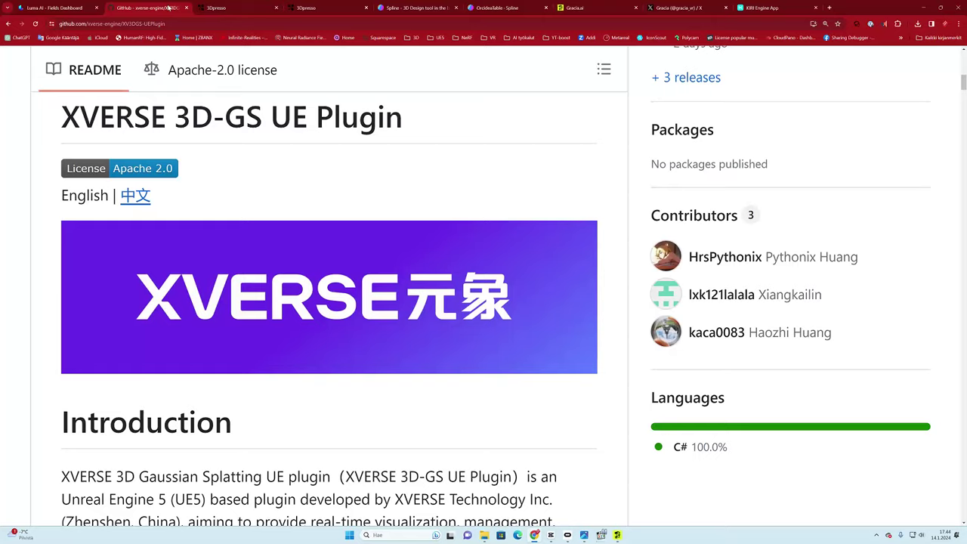
Scroll the XVERSE 3D-GS UE Plugin README down to its Introduction section
scroll(536, 197, down, 2)
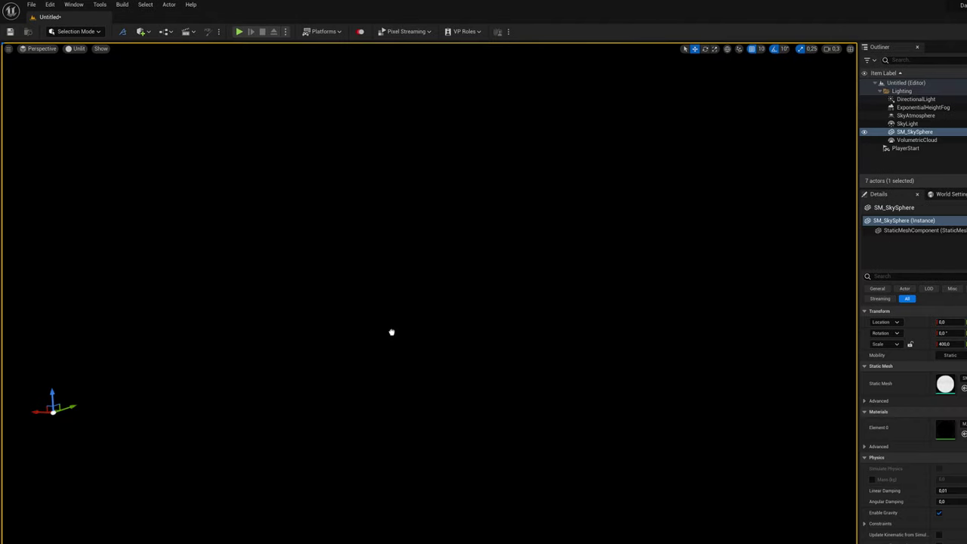
Place the BP_3D_Gaussians_WinterTree splat in the level and switch XV3dGS to its Training tab
drag(391, 332, 476, 311)
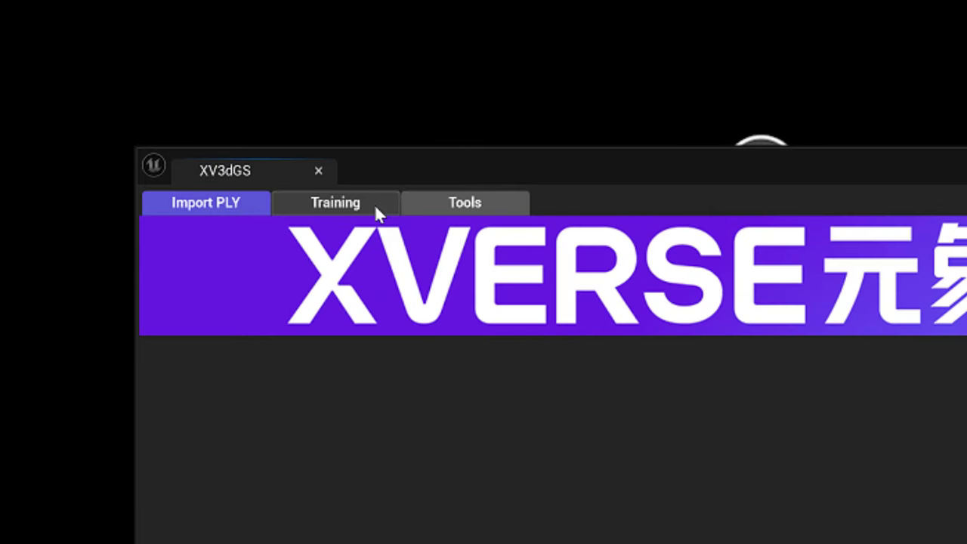
click(347, 75)
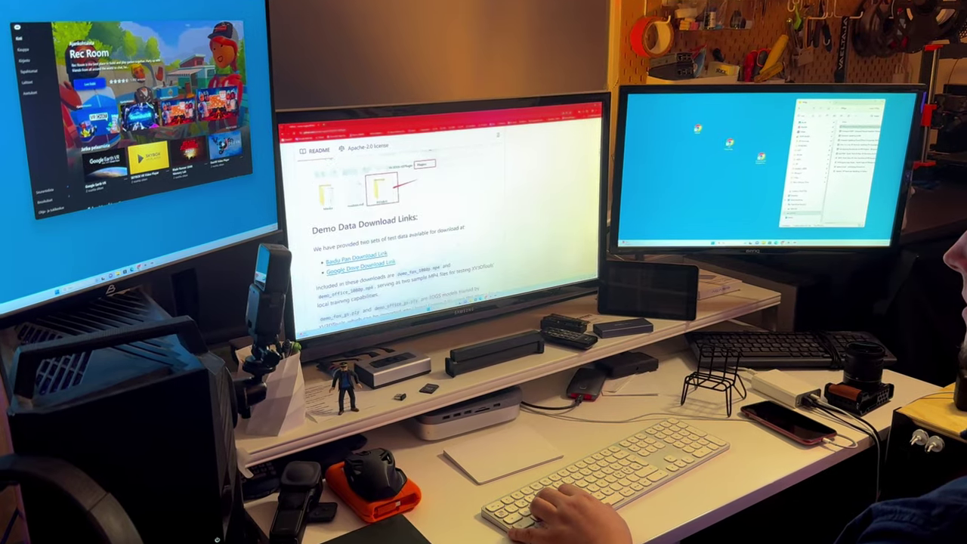
Browse down the repository README and open the a4.jpg example image
scroll(439, 227, down, 10)
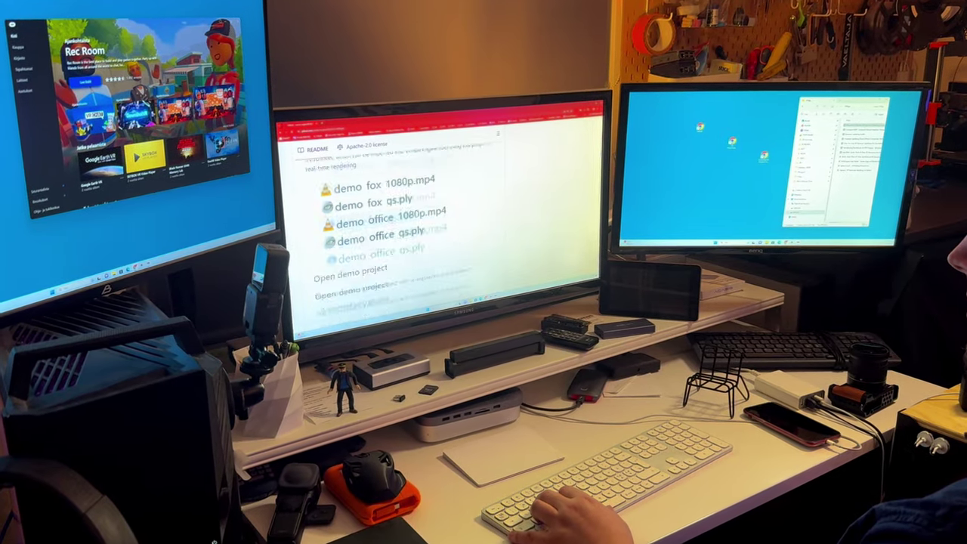
scroll(445, 226, down, 10)
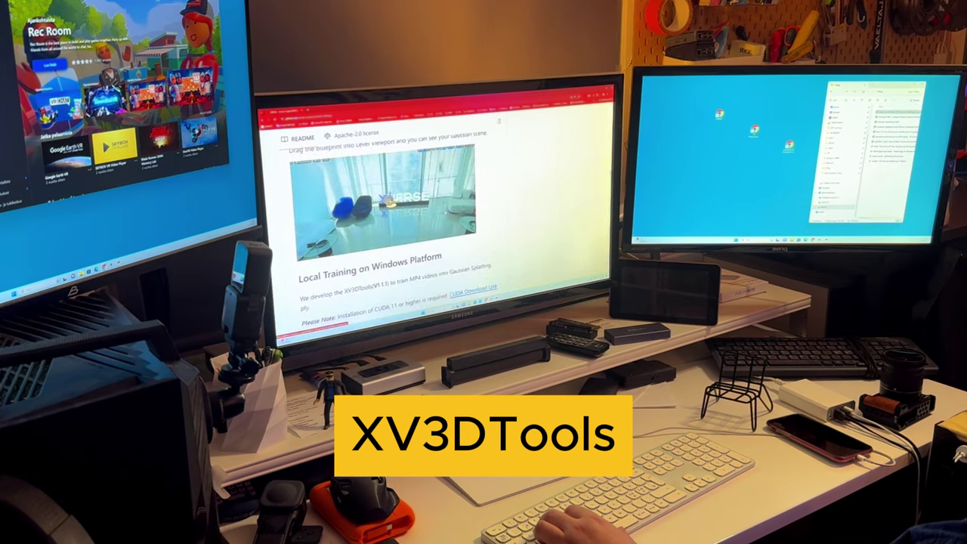
click(384, 201)
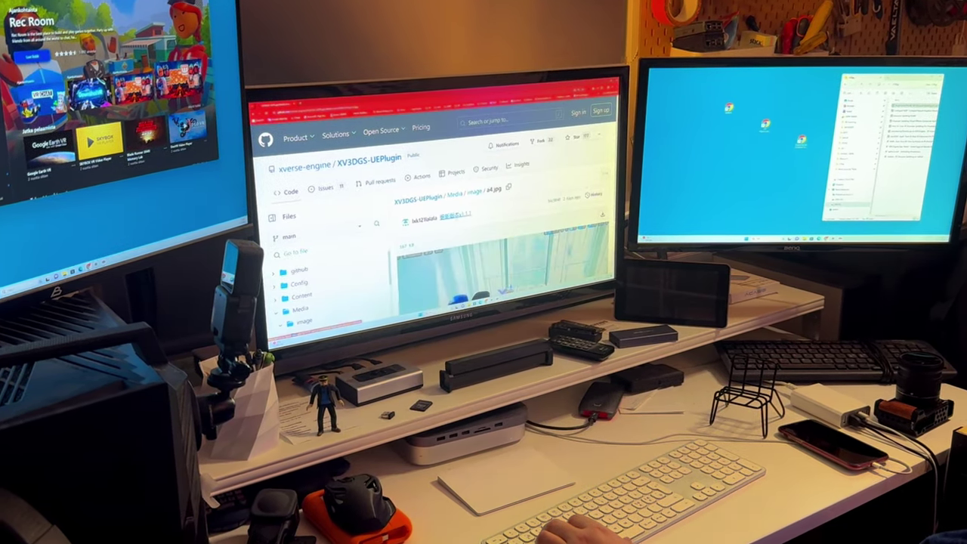
scroll(438, 227, down, 3)
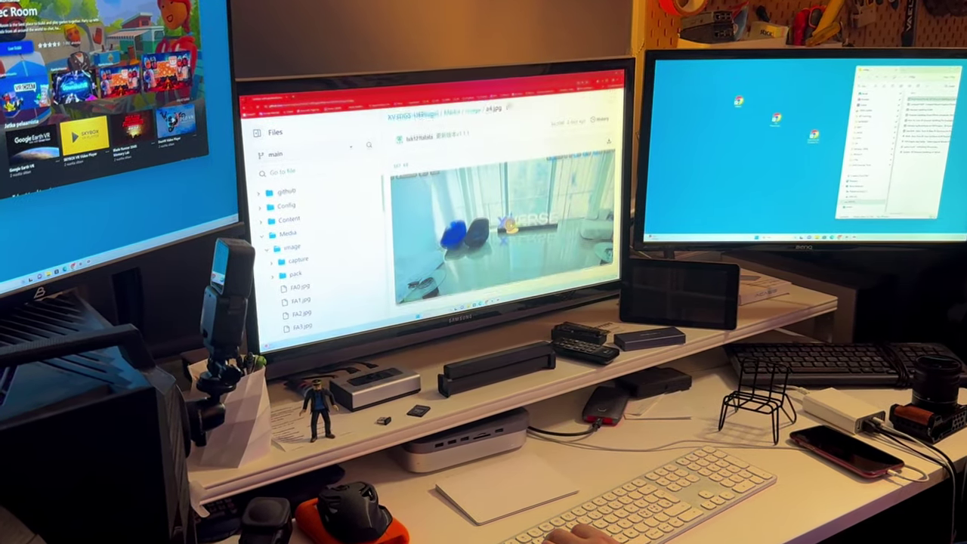
scroll(438, 227, up, 3)
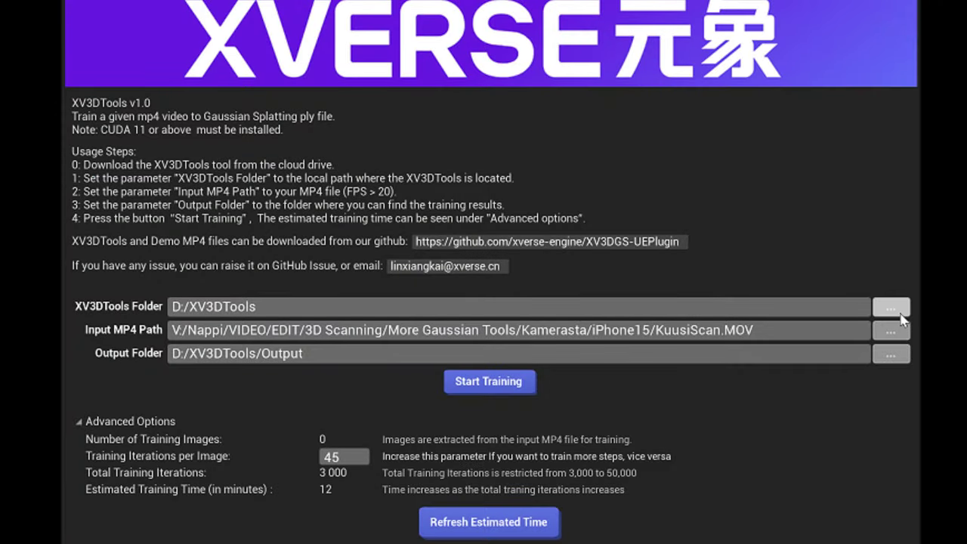
Set KuusiScan.mp4 as the training input video and recalculate the estimated training time
click(899, 333)
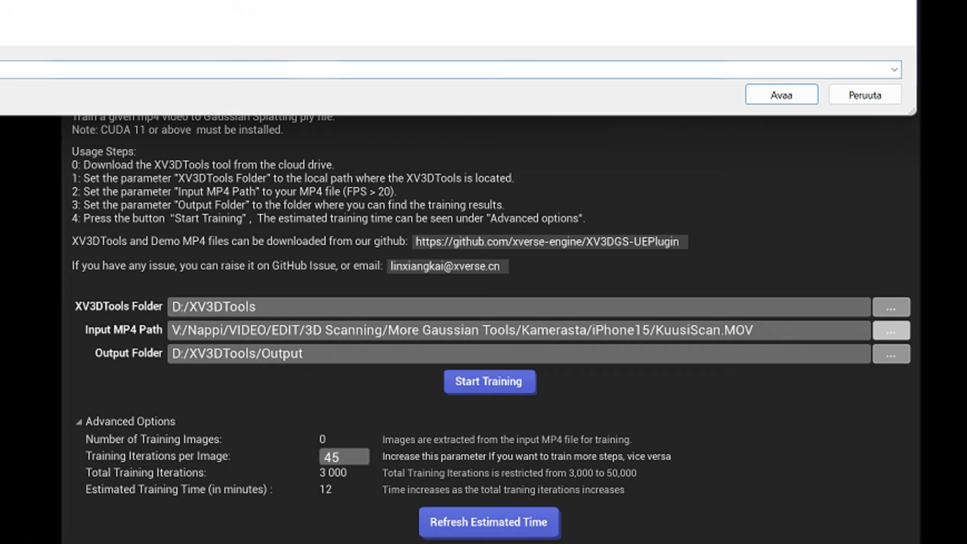
click(780, 95)
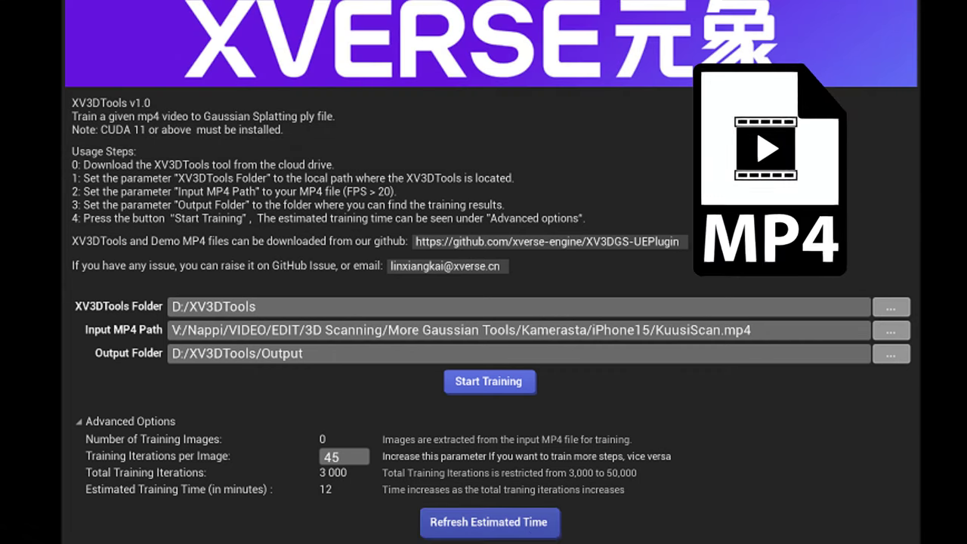
click(545, 526)
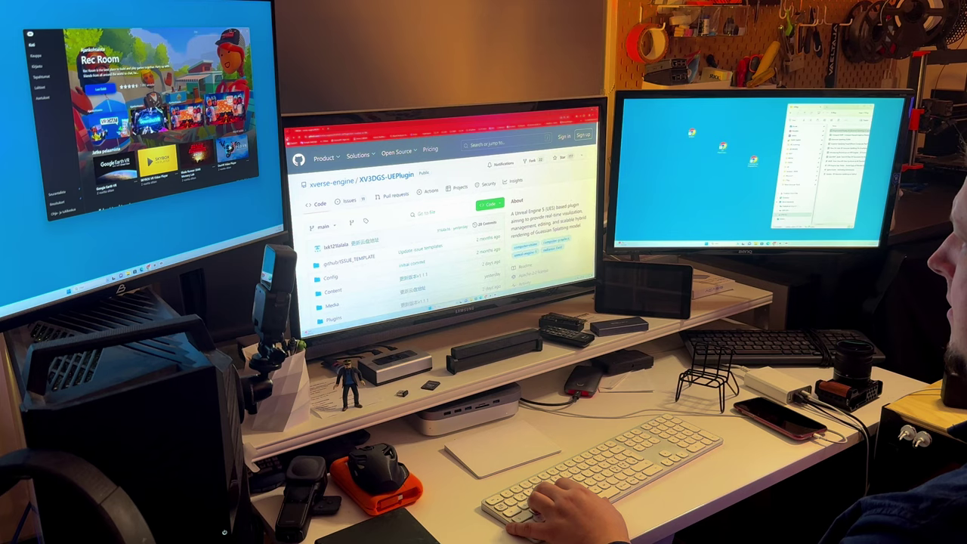
Pick Windows, x86_64 and version 11 on the CUDA 11.8 downloads page
scroll(441, 227, down, 10)
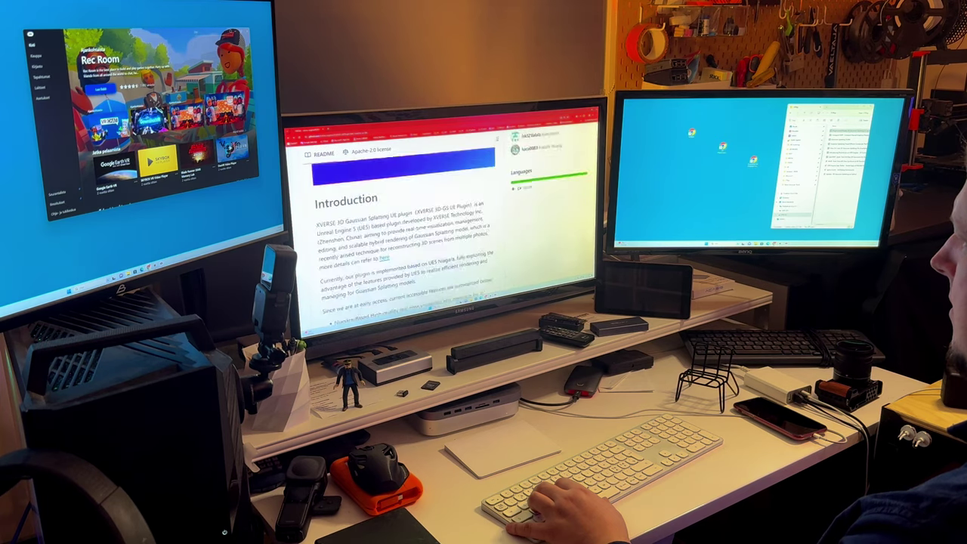
scroll(442, 227, down, 3)
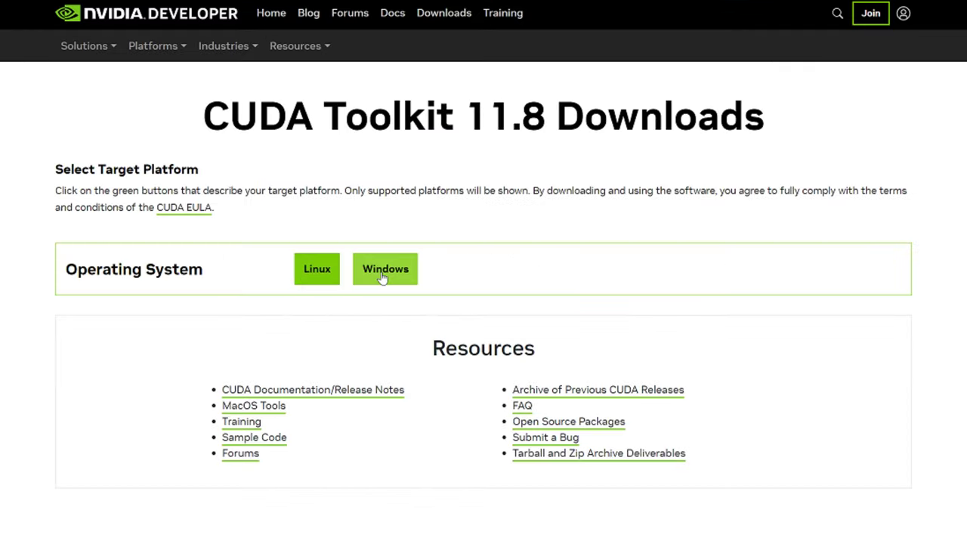
click(426, 205)
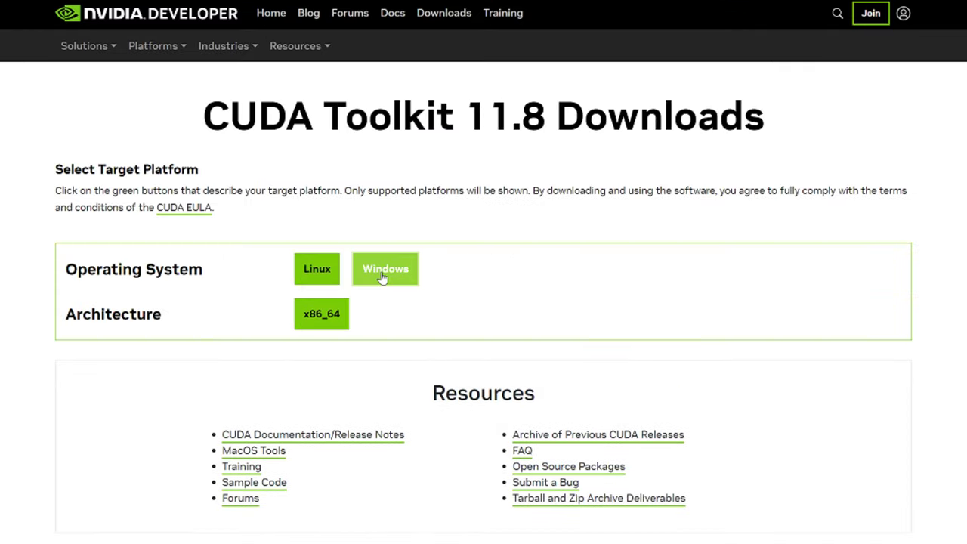
click(326, 311)
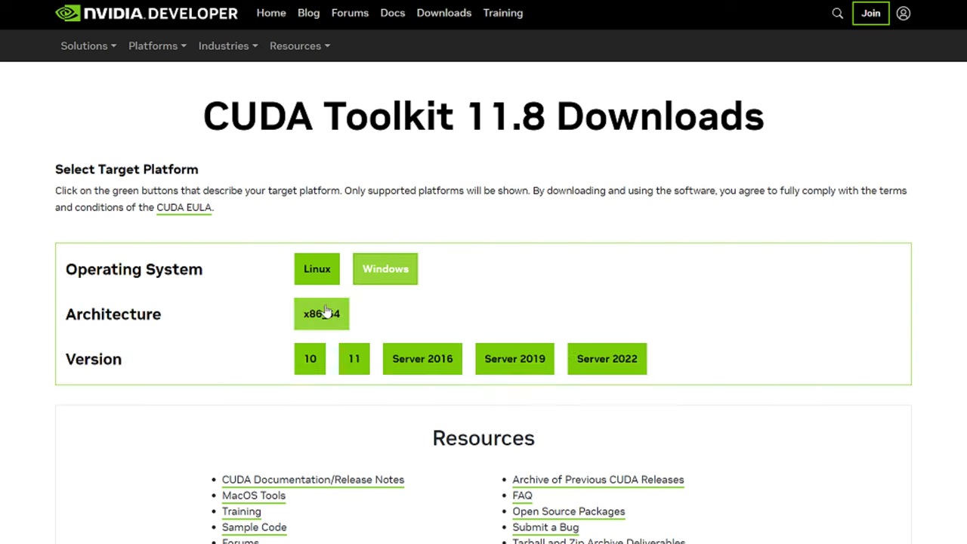
click(352, 358)
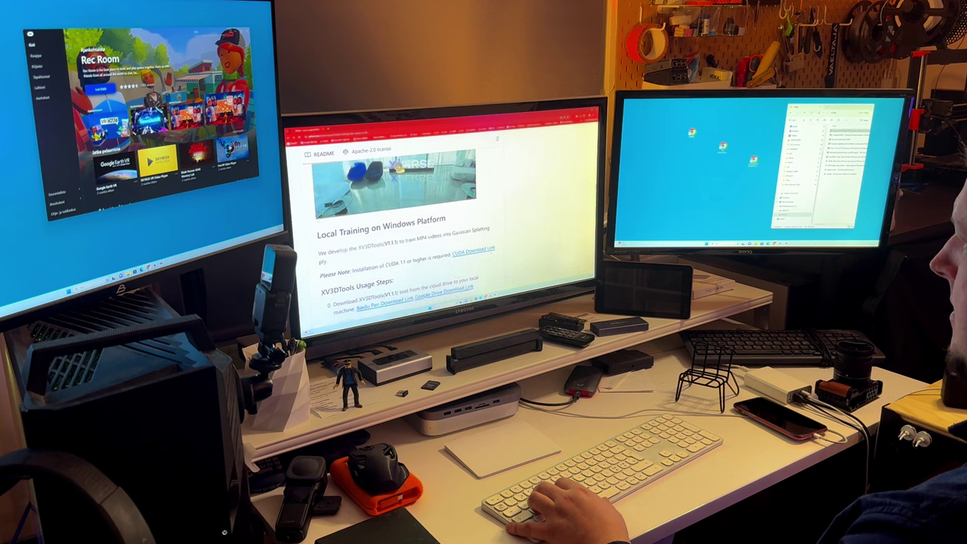
Scroll the XV3DTools README through the local-training steps to 'Before training'
scroll(399, 238, down, 20)
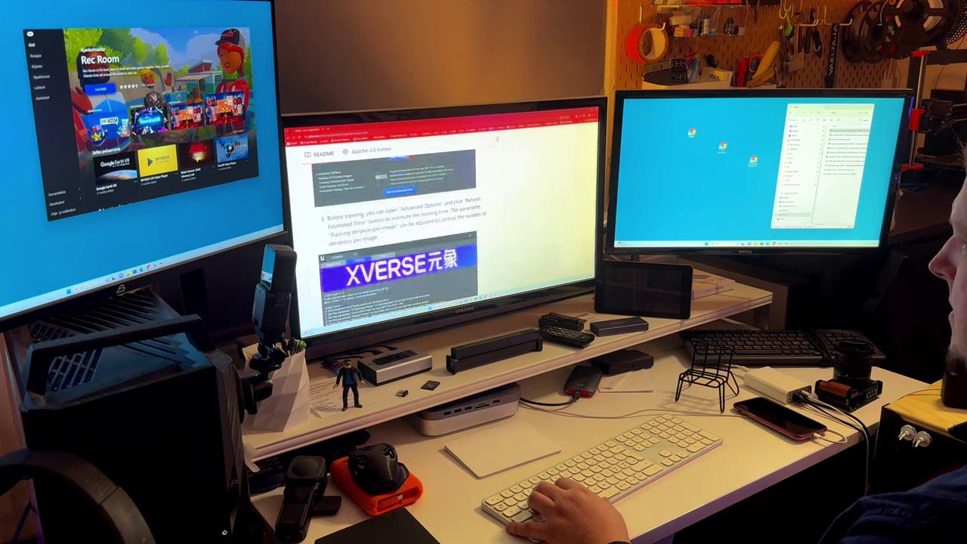
scroll(398, 238, down, 5)
scroll(398, 238, up, 4)
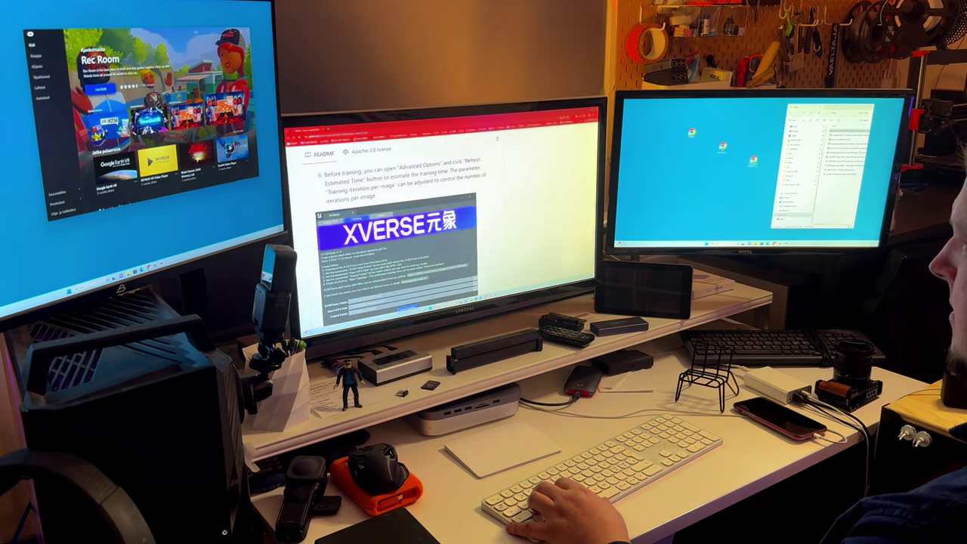
scroll(398, 238, down, 2)
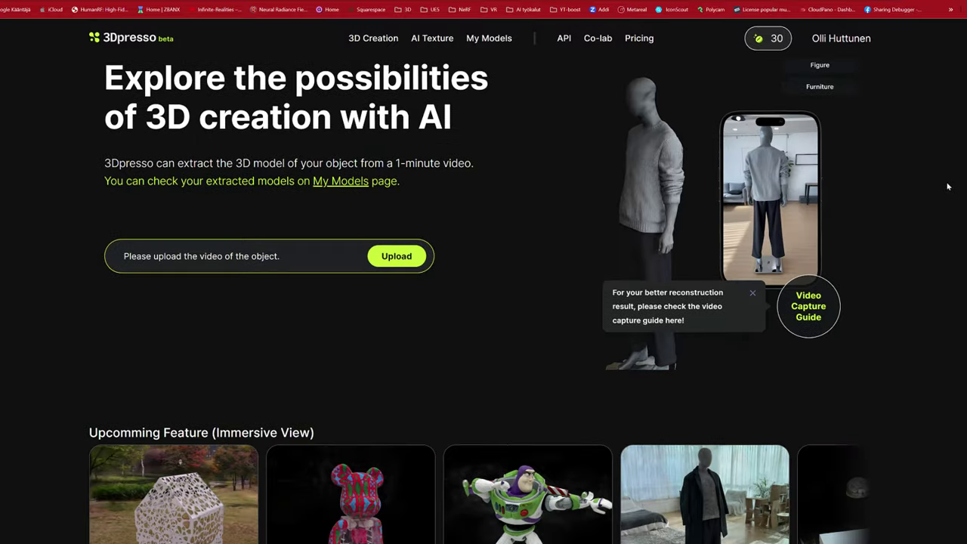
Scroll through 3Dpresso's featured models and AI Texture pages toward RECON Labs
scroll(948, 186, down, 5)
scroll(948, 185, down, 3)
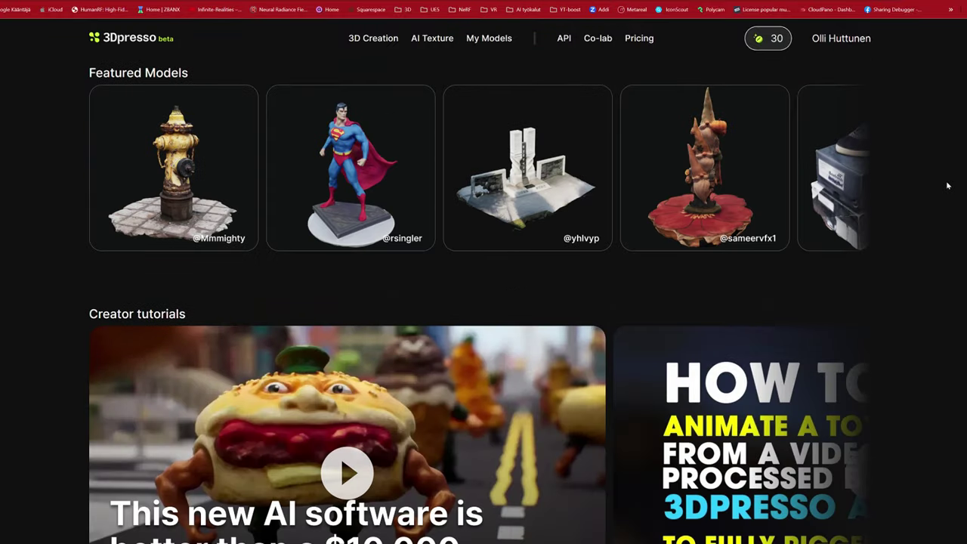
scroll(945, 186, up, 1)
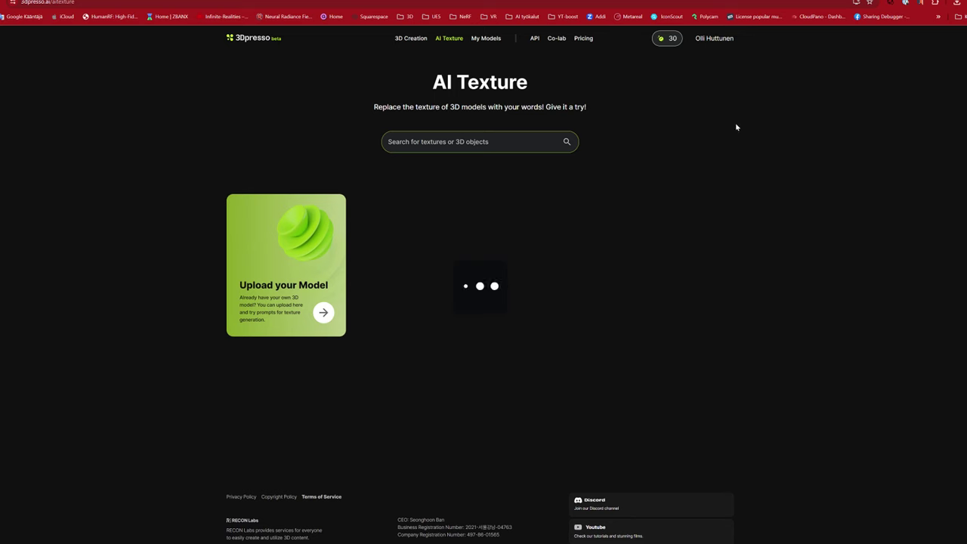
scroll(650, 138, down, 2)
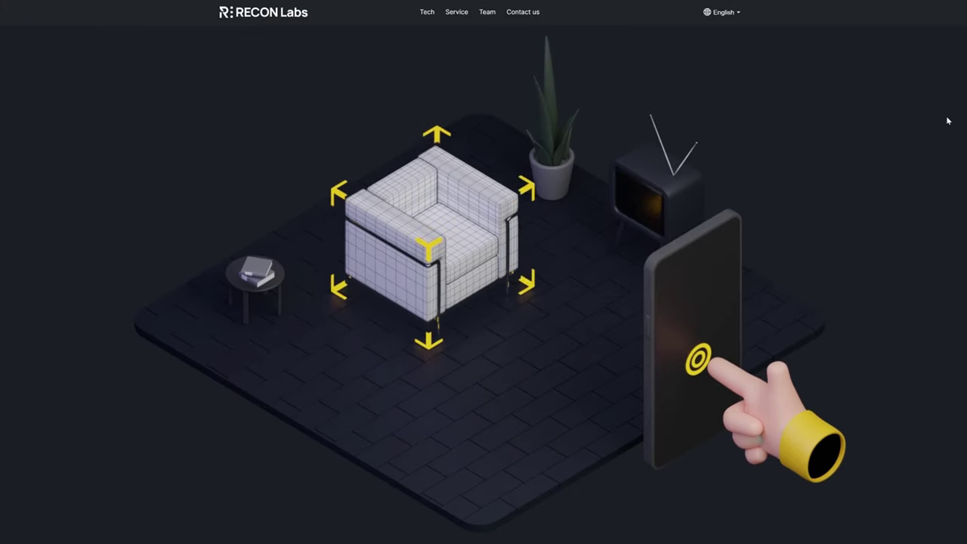
Scroll the RECON Labs homepage past Tech to Seamless Web-Based 3D Content Visualization
scroll(907, 265, down, 3)
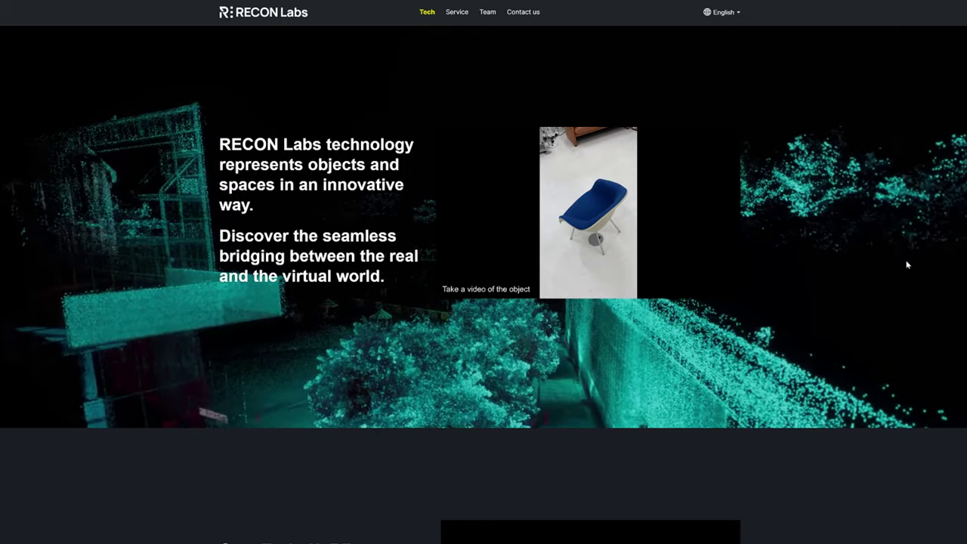
scroll(896, 473, down, 3)
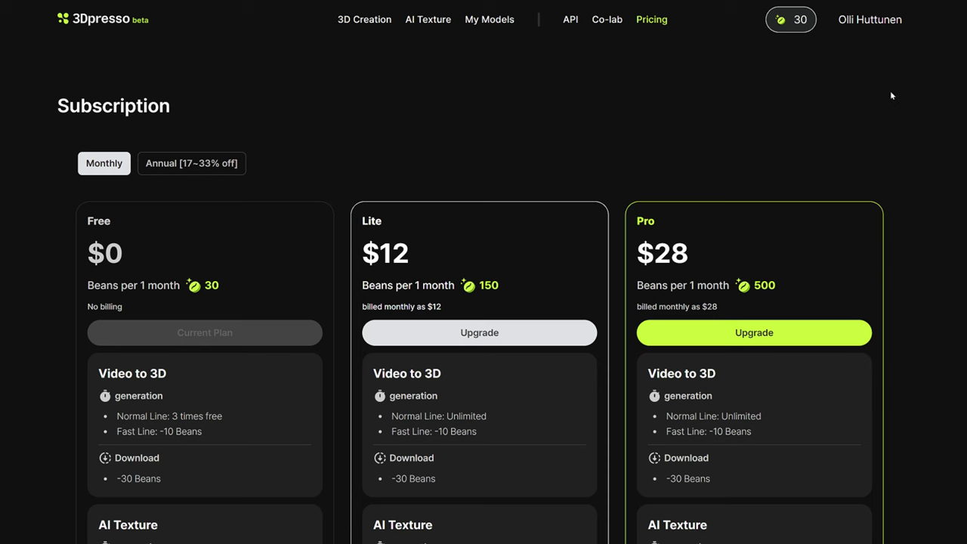
Scroll through the Free $0, Lite $12 and Pro $28 plan cards and Additional Details
scroll(890, 92, down, 2)
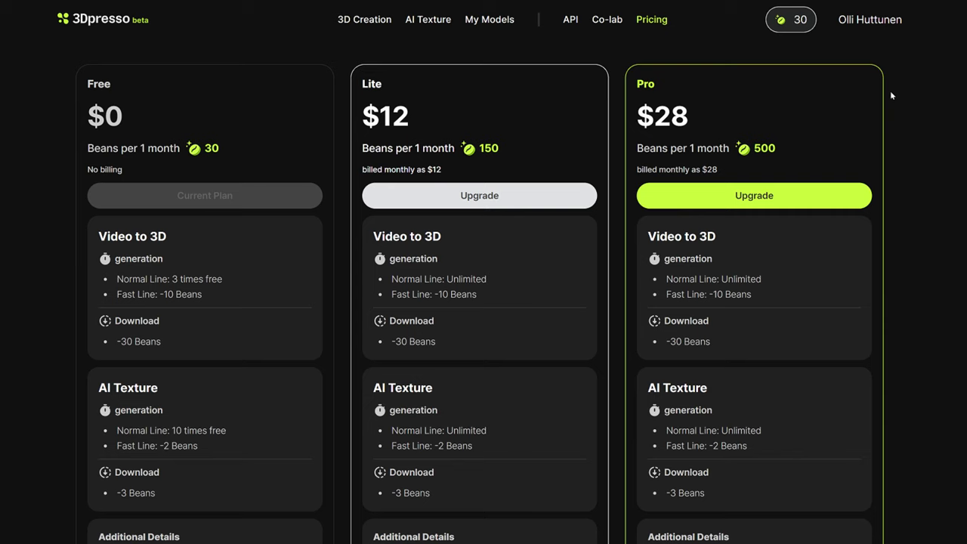
scroll(890, 95, down, 3)
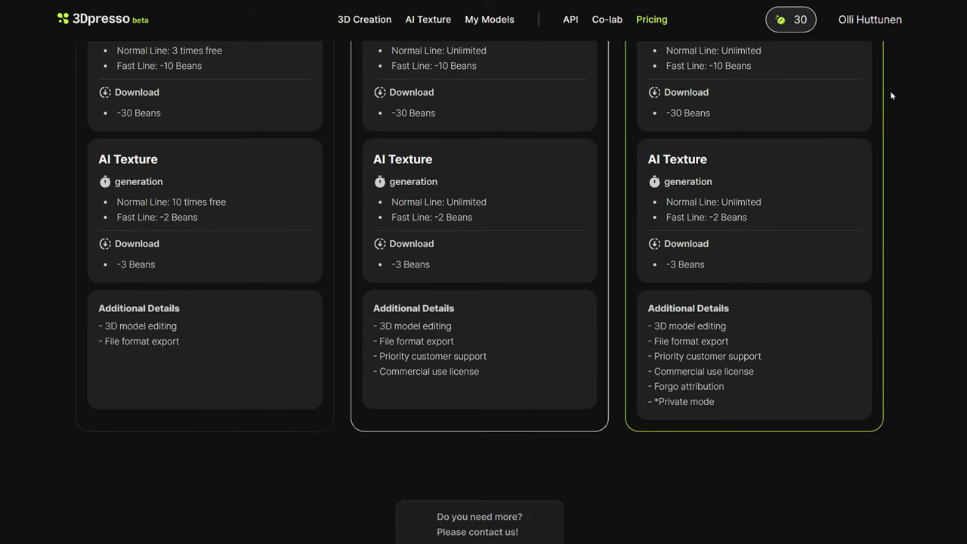
scroll(890, 90, up, 4)
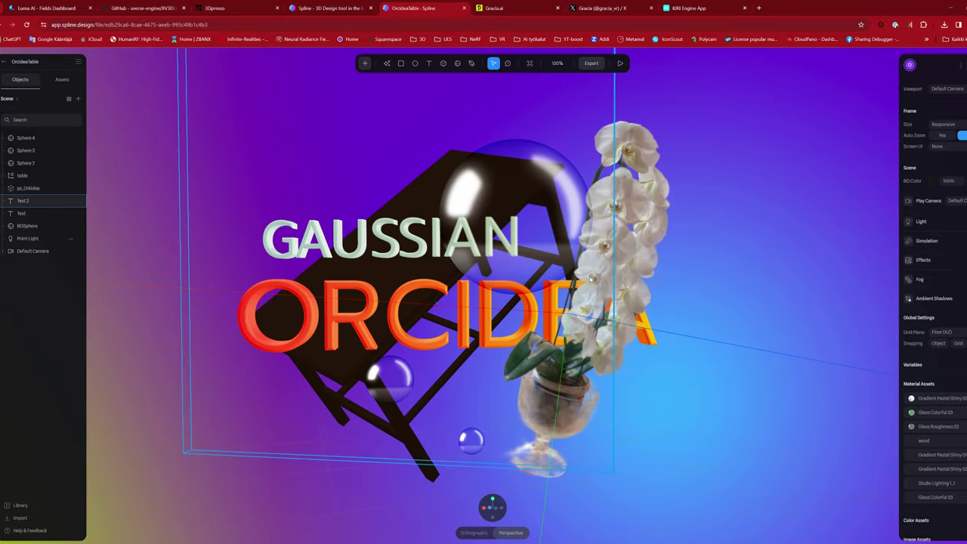
Select Text 2 in OrcideaTable, then play the hand, plant and orchid scene full-screen
click(23, 200)
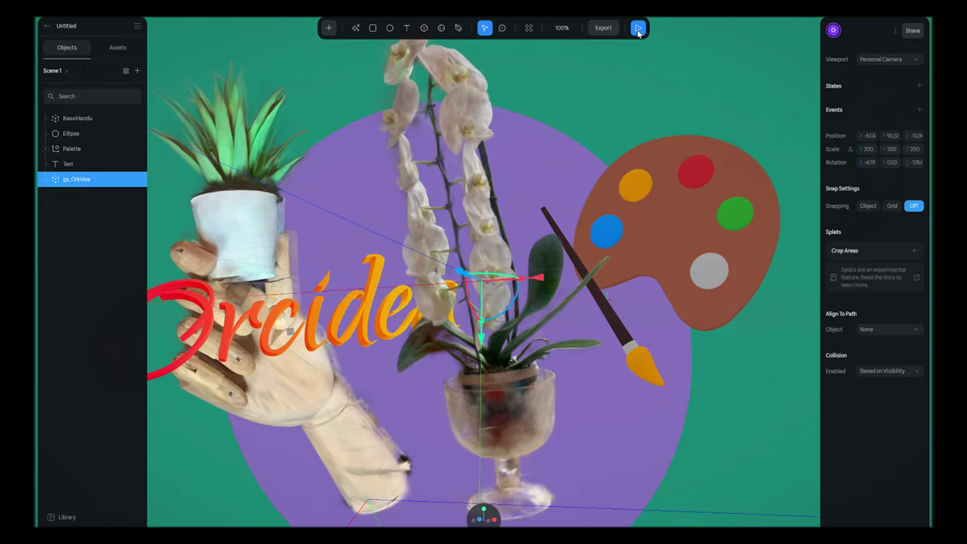
click(637, 28)
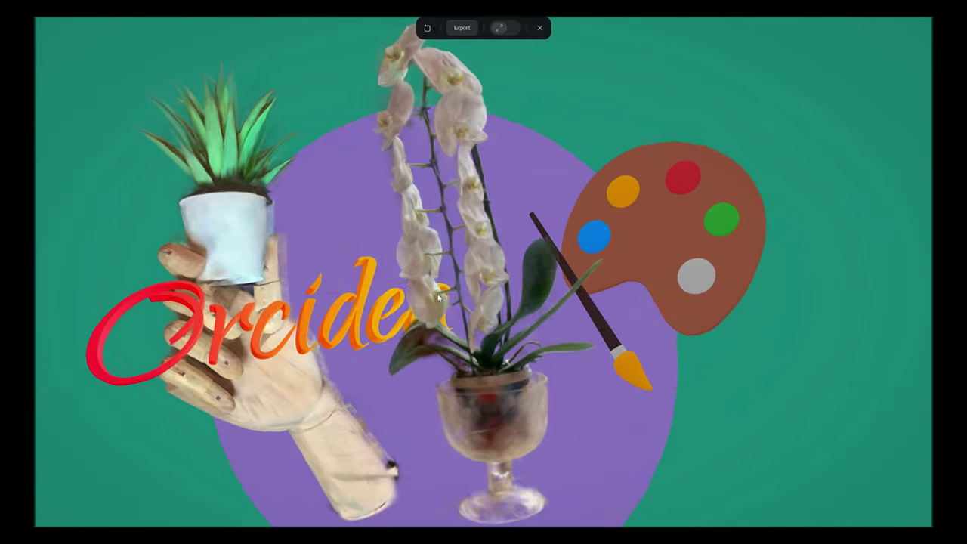